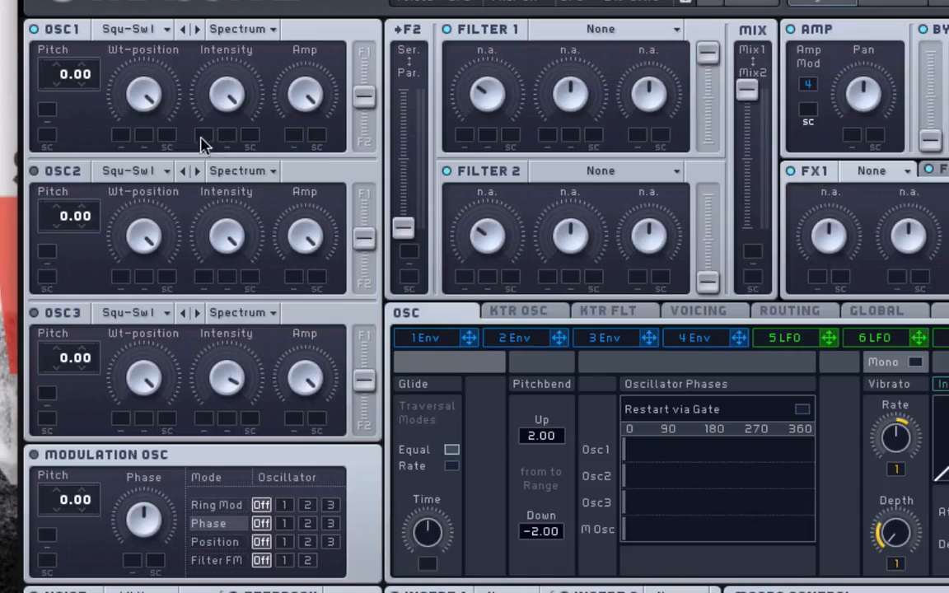
Step: Load the Sin-Square wavetable into oscillator 1 and set its wavetable position to the minimum
click(135, 32)
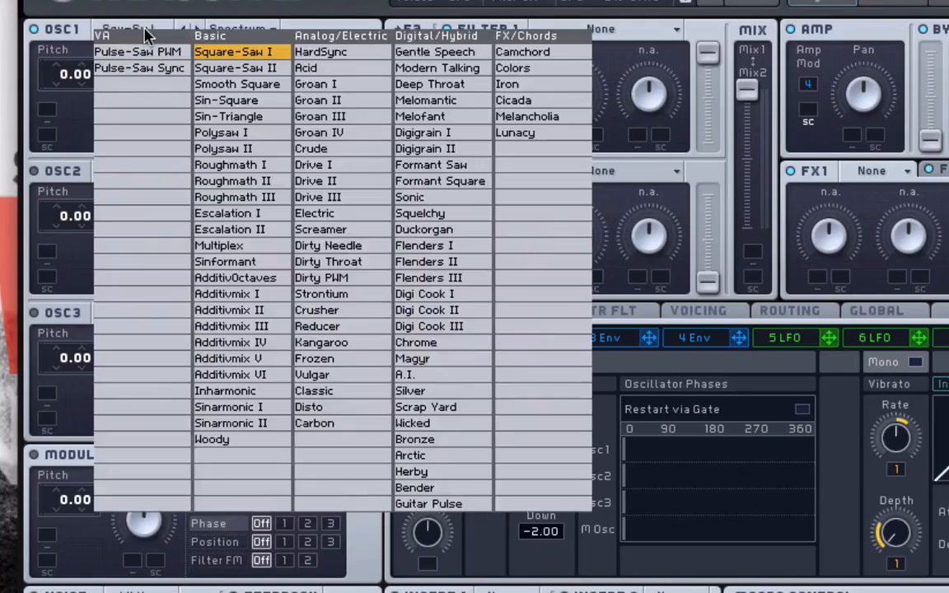
click(239, 100)
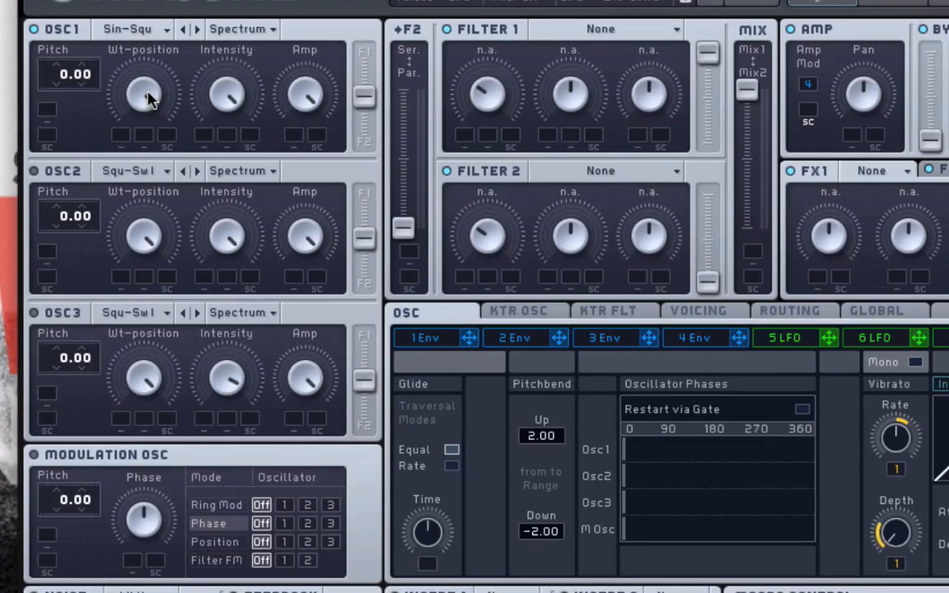
drag(149, 98, 139, 158)
Step: Set oscillator 1's pitch to -12.00
drag(64, 79, 65, 109)
drag(55, 71, 59, 111)
mouse_move(60, 84)
mouse_down()
mouse_move(38, 52)
mouse_move(66, 87)
mouse_up()
scroll(66, 87, down, 2)
scroll(66, 87, up, 3)
scroll(66, 85, down, 1)
scroll(66, 76, up, 2)
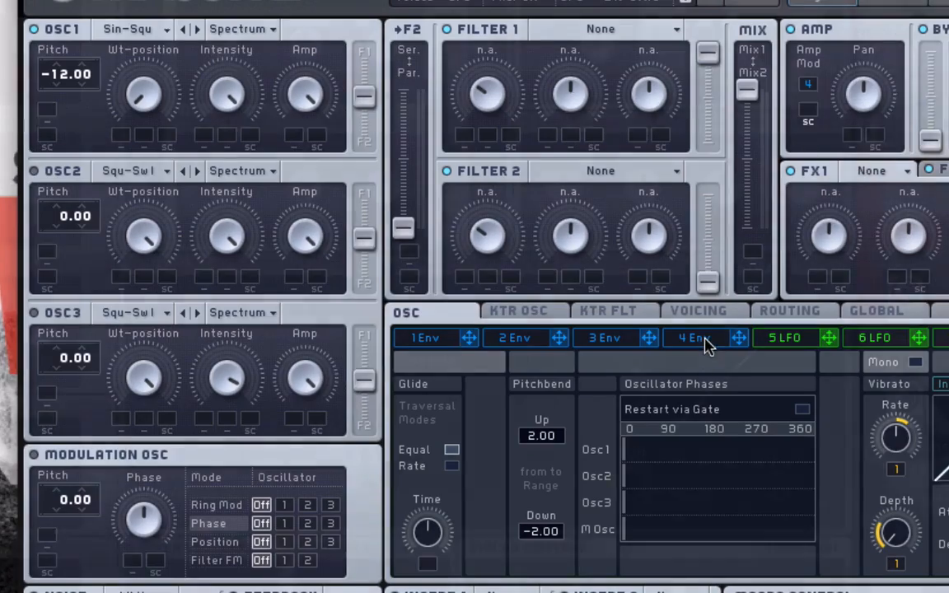
Step: Shape envelope 4 with minimum attack and decay and a release slightly past midway, and switch it to One Shot mode
click(700, 338)
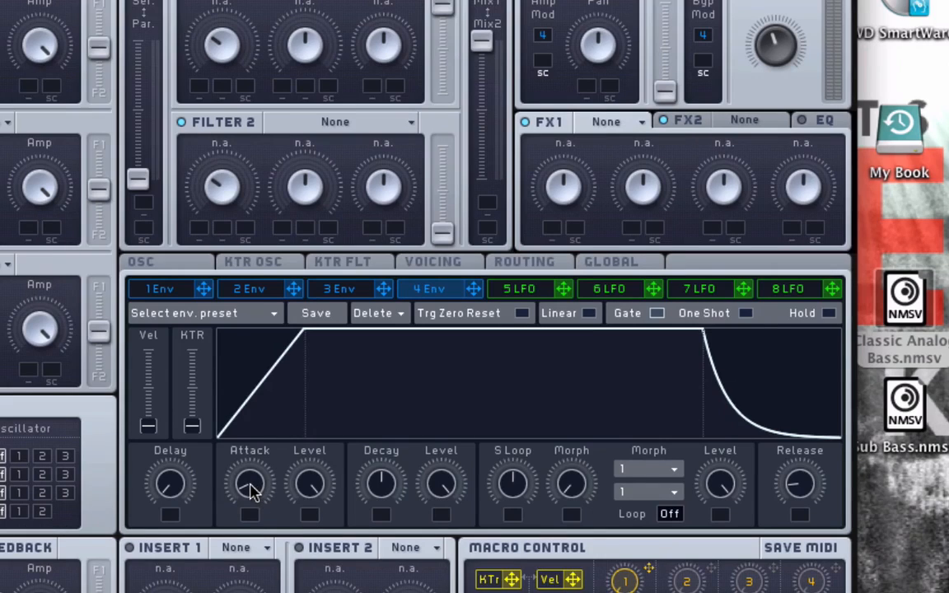
drag(251, 491, 258, 509)
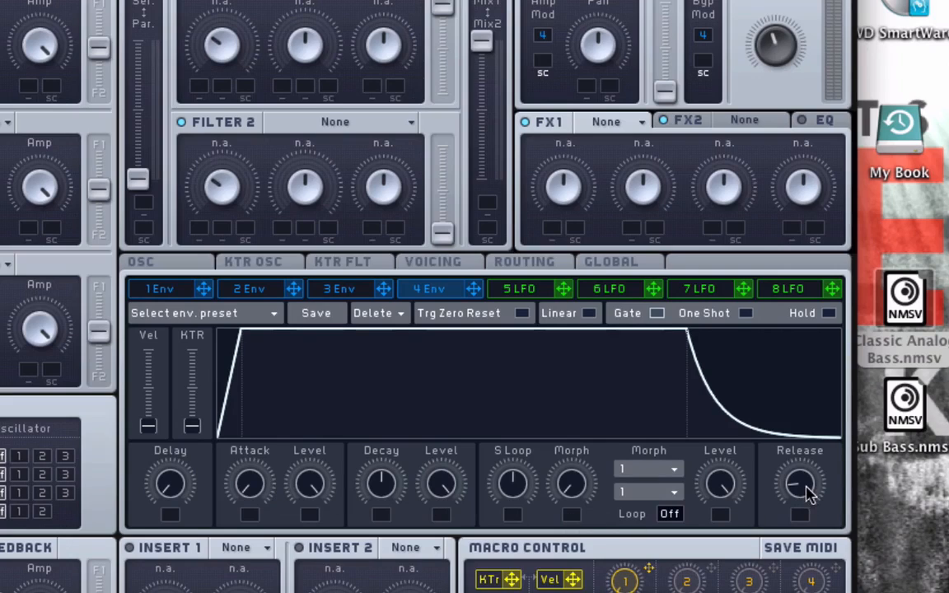
drag(801, 485, 797, 404)
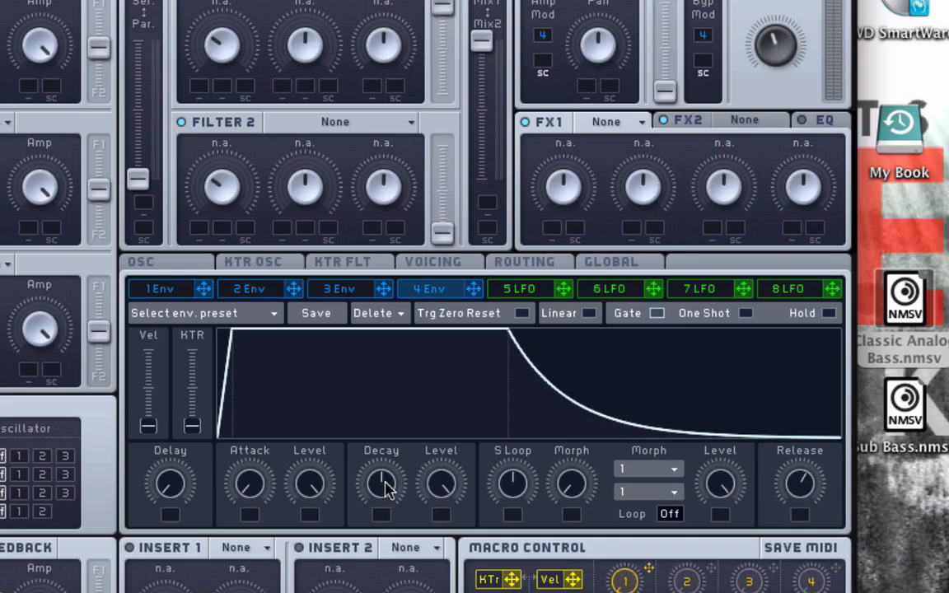
drag(387, 487, 383, 577)
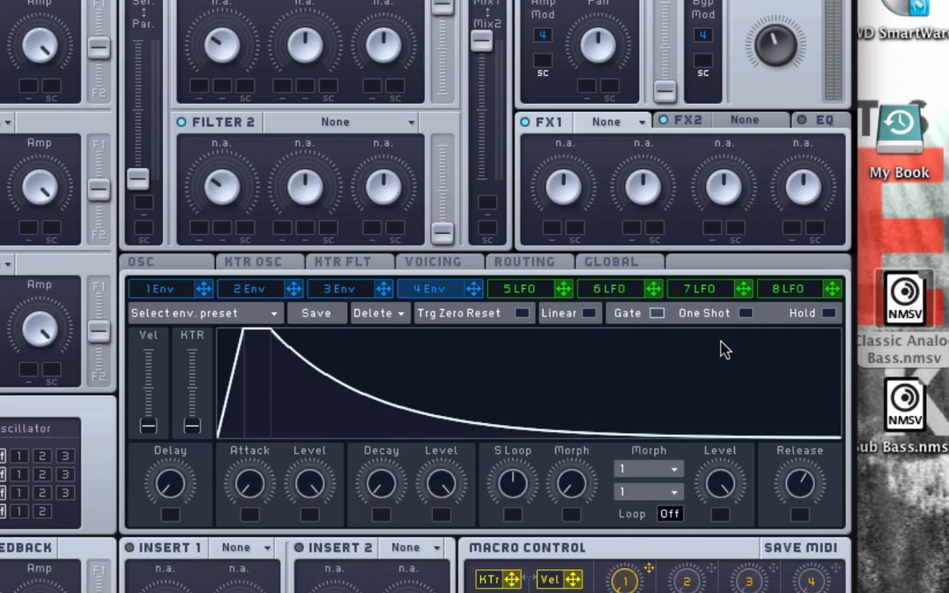
click(746, 314)
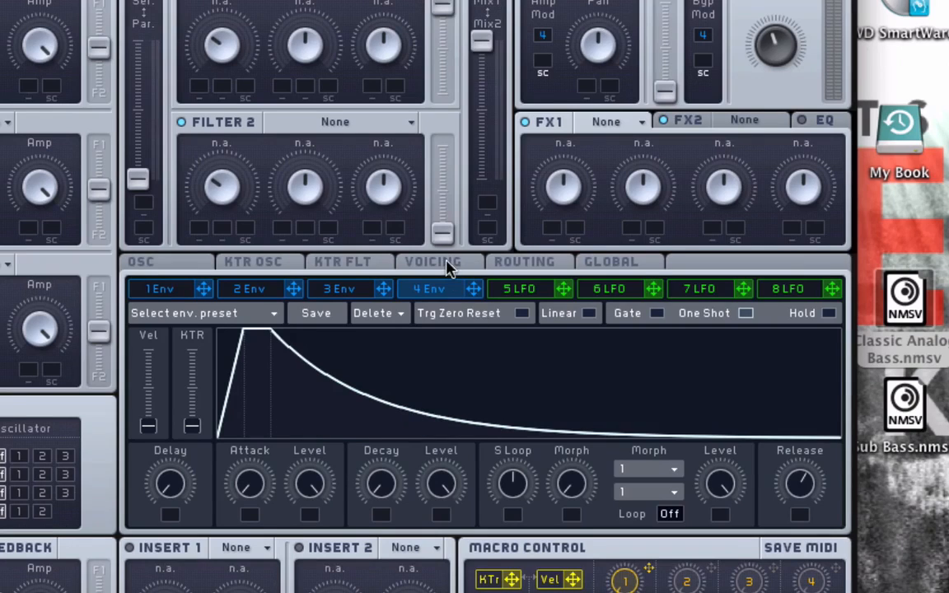
Step: Set the voicing mode to Monorotate and the glide time to its minimum
click(450, 268)
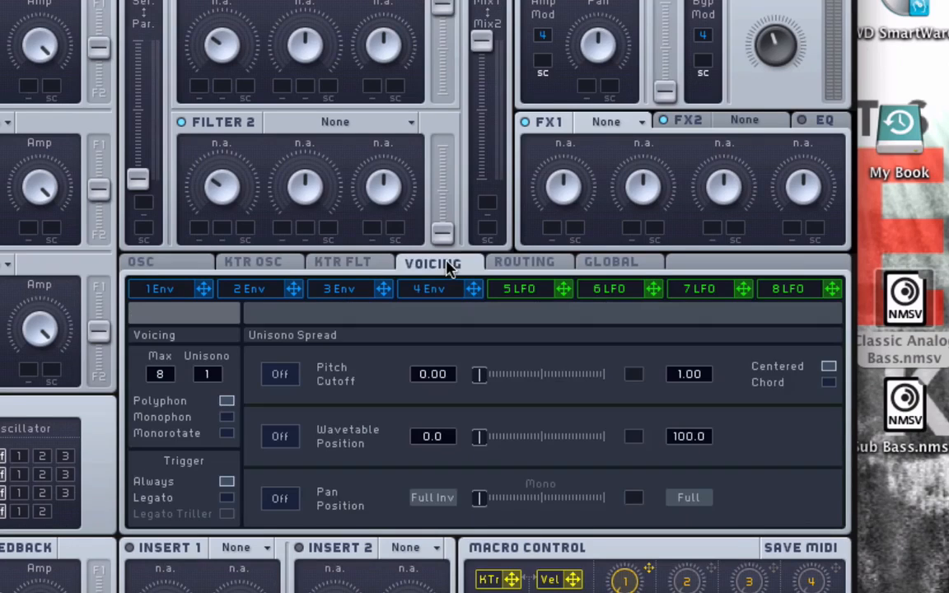
click(227, 435)
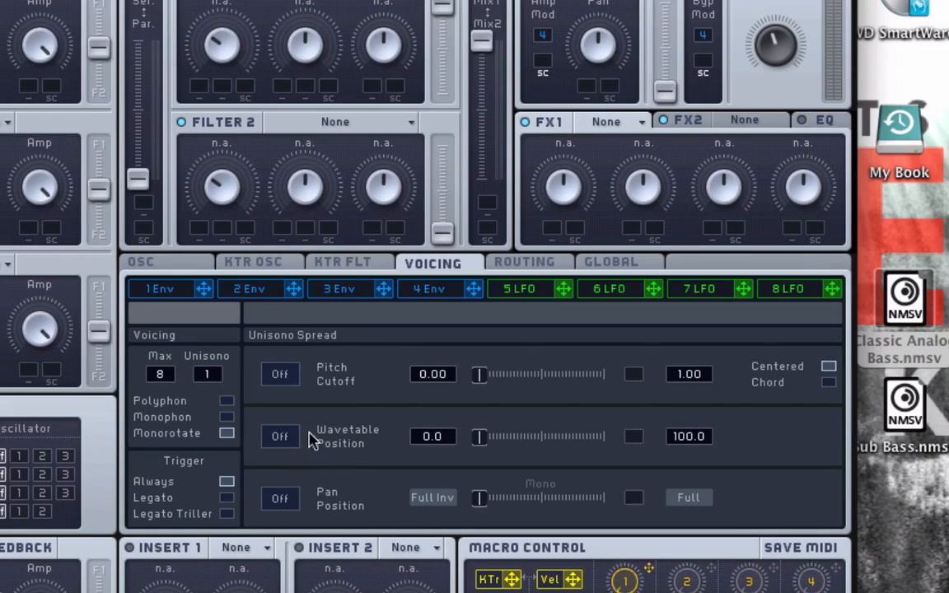
click(173, 262)
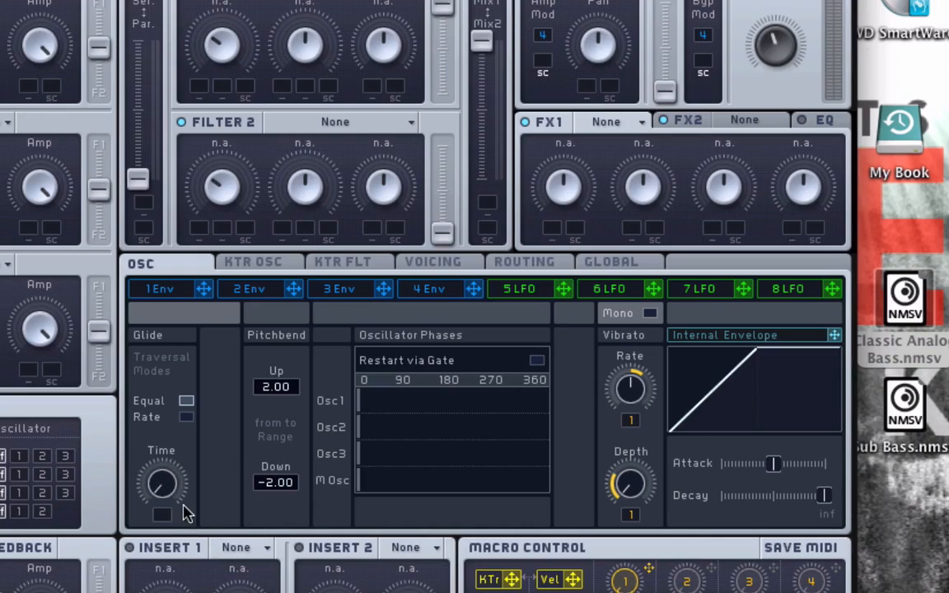
click(472, 263)
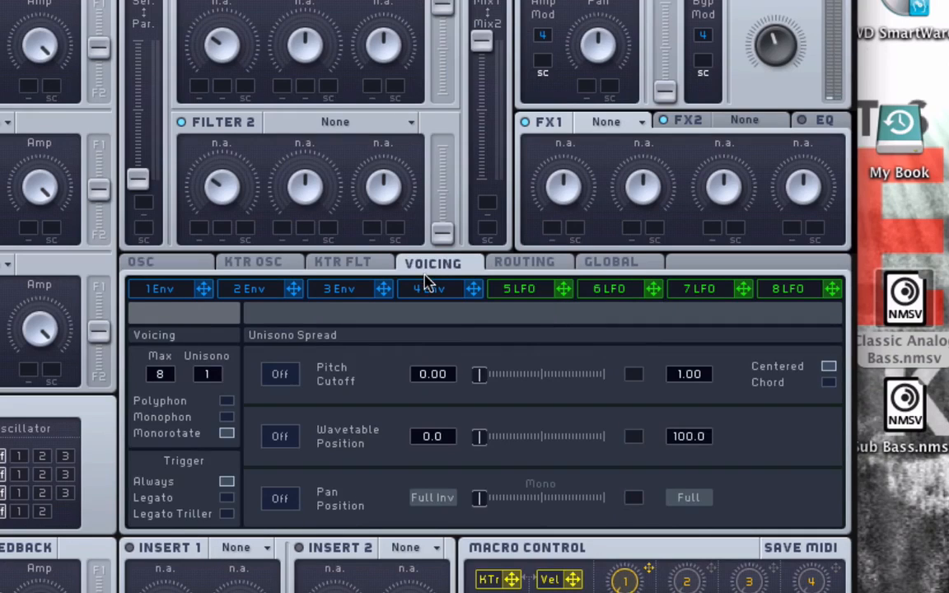
Step: Fine-tune envelope 4's release around its midpoint, and try a longer attack before returning it to the minimum
click(441, 290)
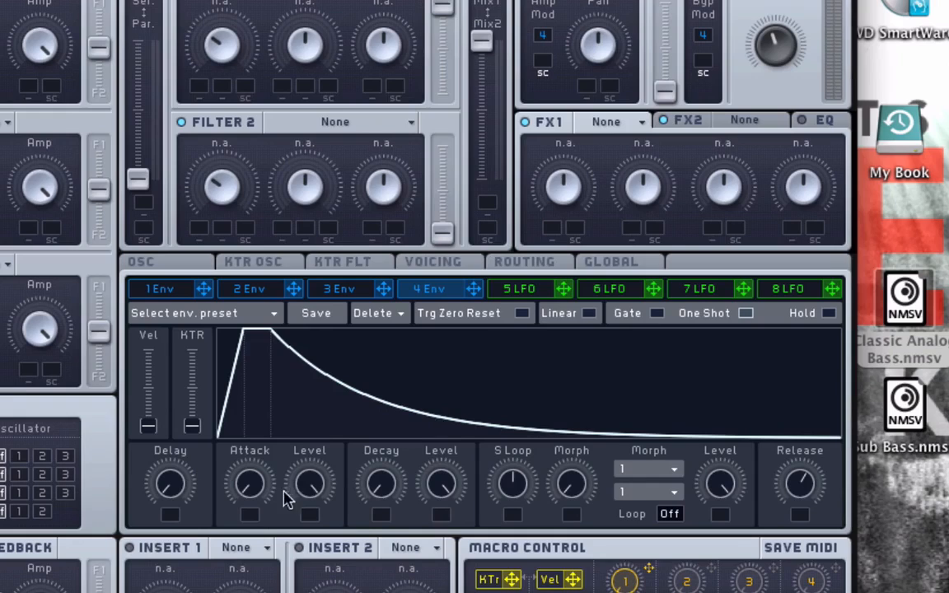
mouse_move(806, 492)
mouse_down()
mouse_move(794, 438)
mouse_move(802, 501)
mouse_up()
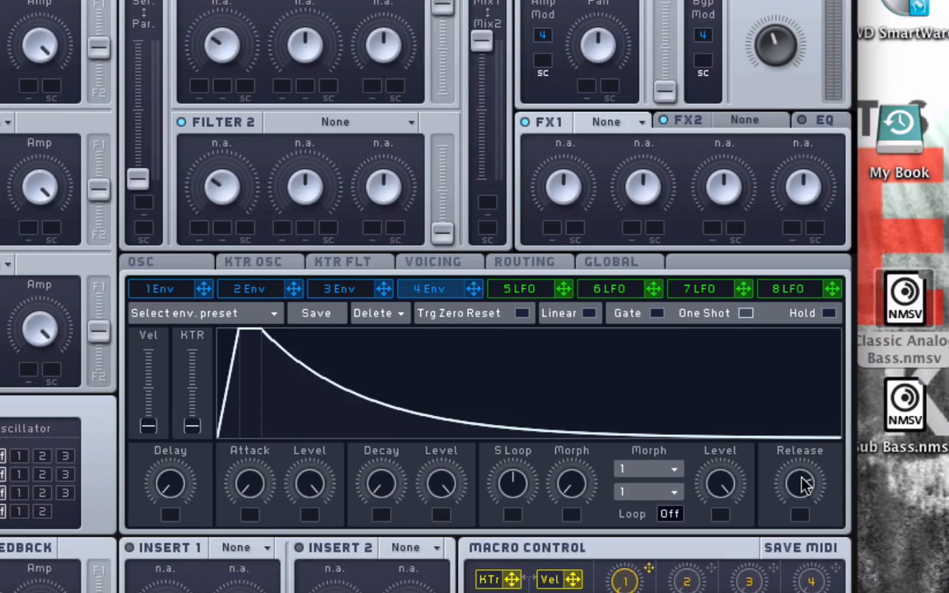
mouse_move(803, 486)
mouse_down()
mouse_move(801, 519)
mouse_move(804, 480)
mouse_up()
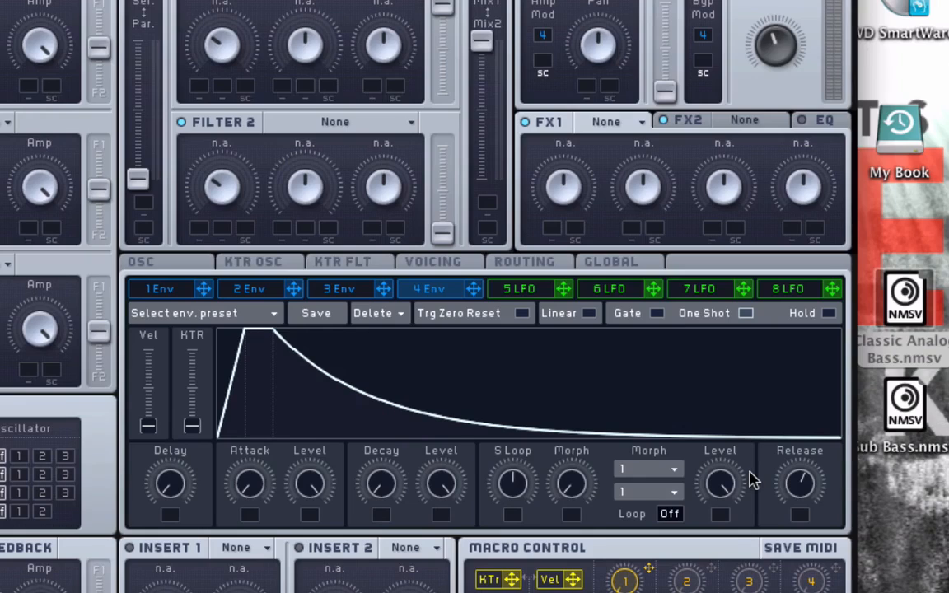
drag(256, 490, 251, 480)
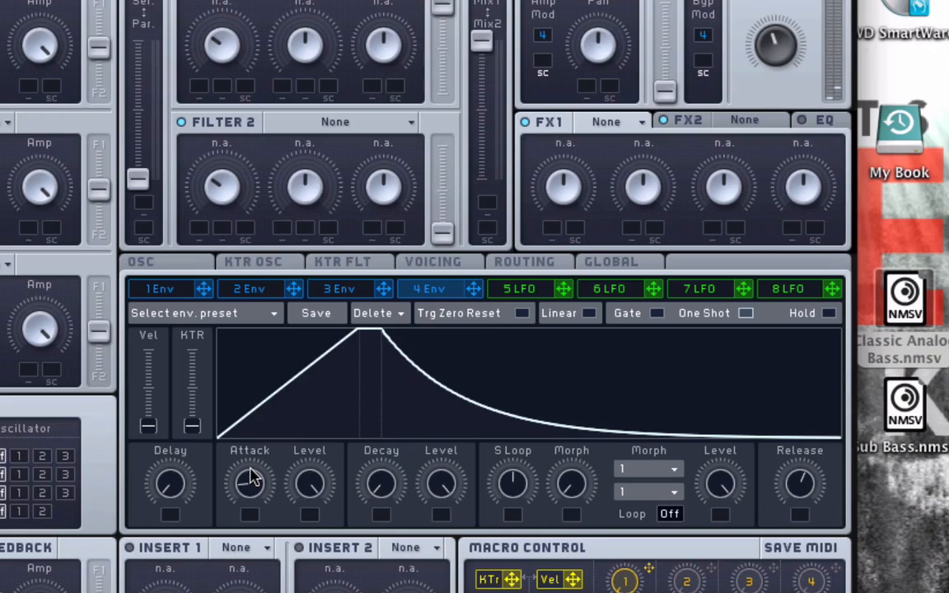
drag(250, 483, 312, 590)
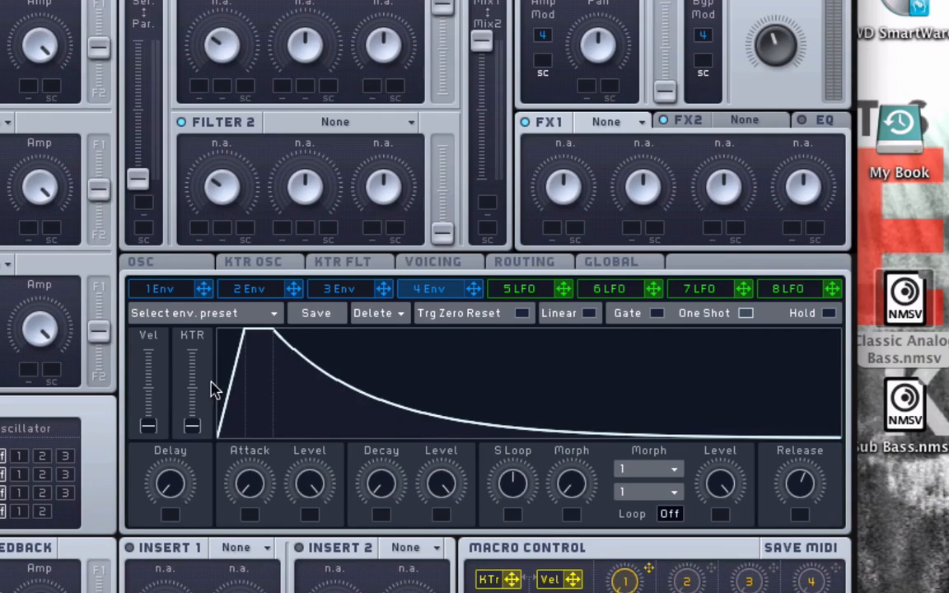
Step: Modulate the noise amp with envelope 1 and set that envelope's attack to the minimum
click(181, 292)
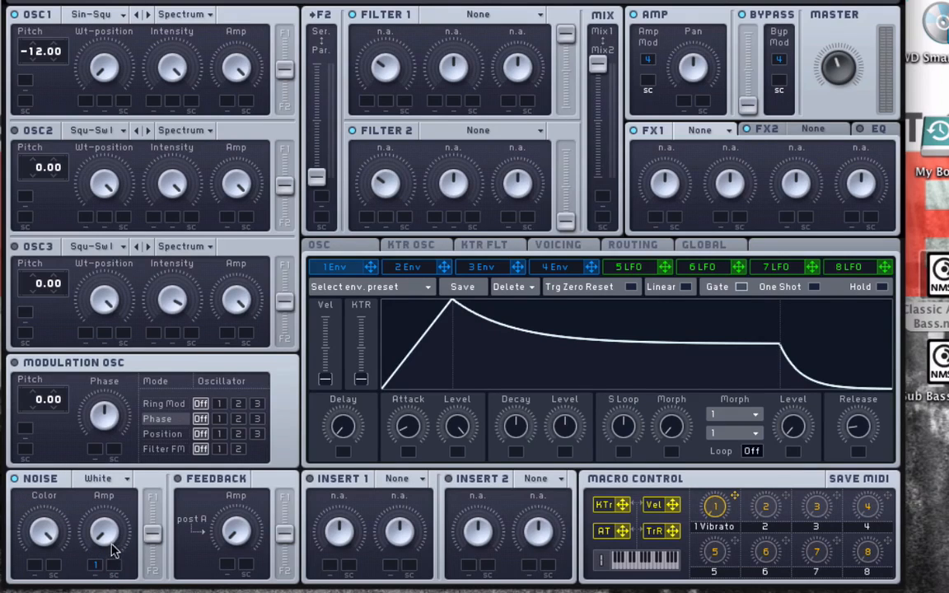
mouse_move(94, 573)
mouse_down()
mouse_move(100, 527)
mouse_move(97, 571)
mouse_up()
drag(412, 435, 409, 441)
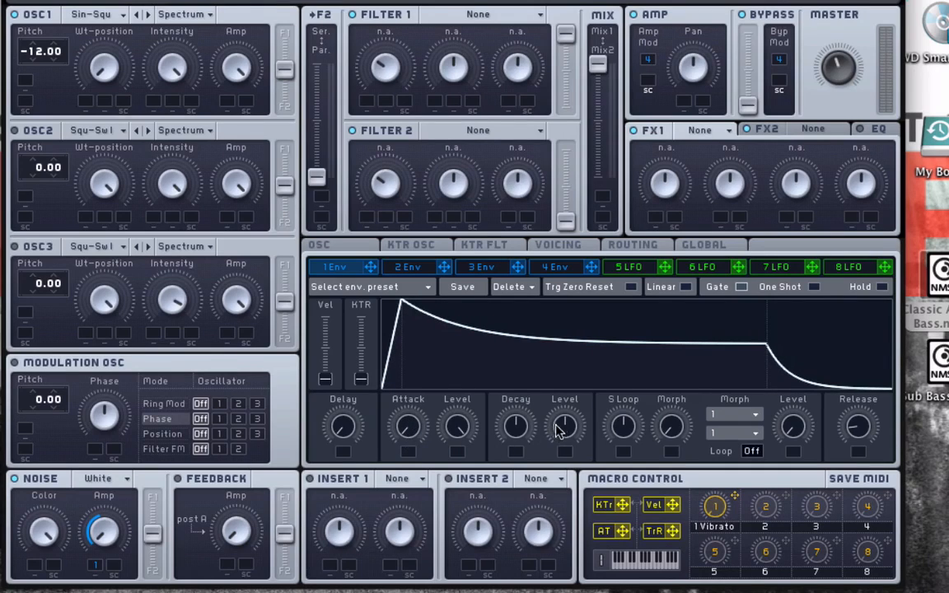
Step: Set envelope 1's decay level and release to the minimum and shorten its decay to a quick burst
drag(561, 426, 557, 479)
drag(512, 417, 510, 423)
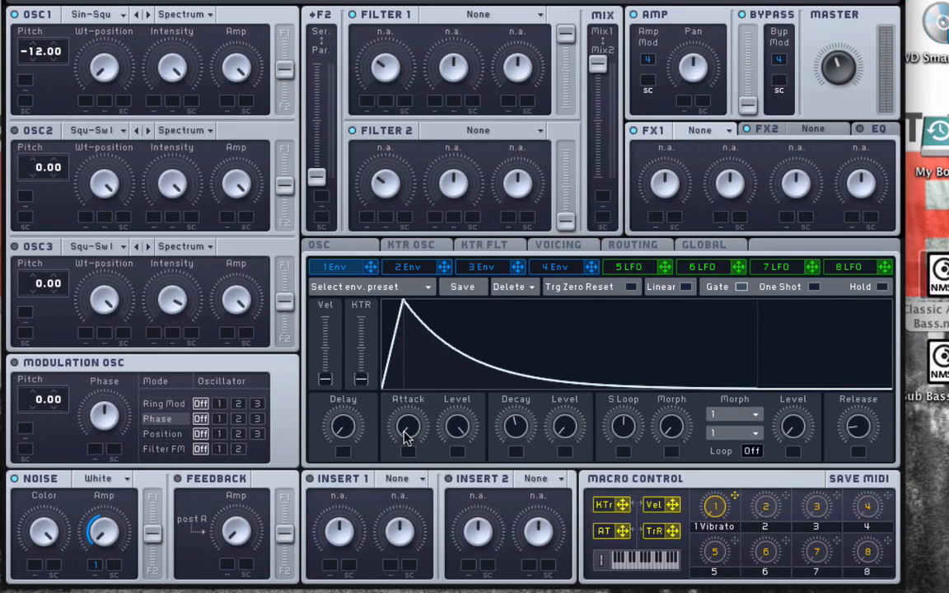
drag(567, 430, 568, 528)
drag(520, 430, 521, 445)
drag(849, 423, 852, 465)
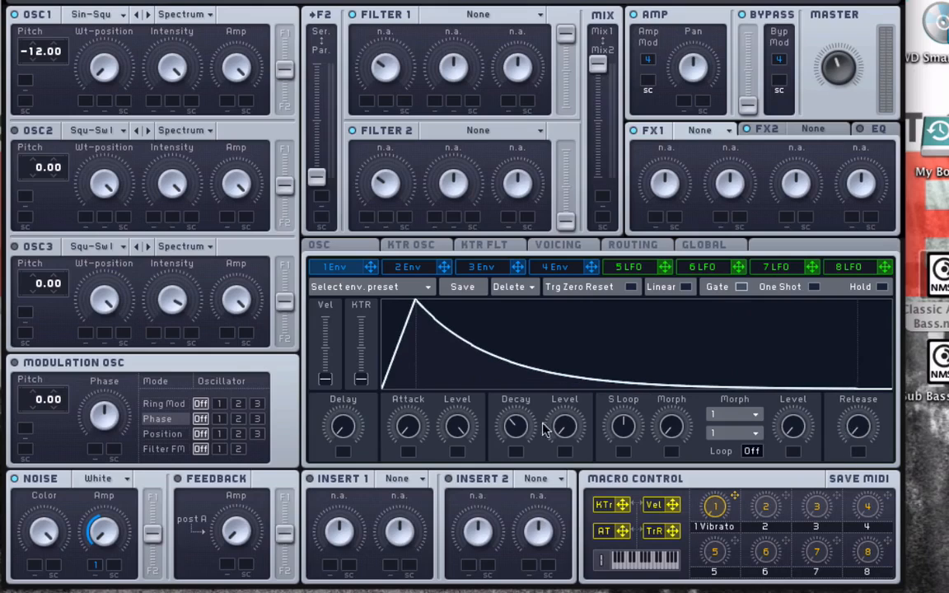
drag(516, 429, 511, 443)
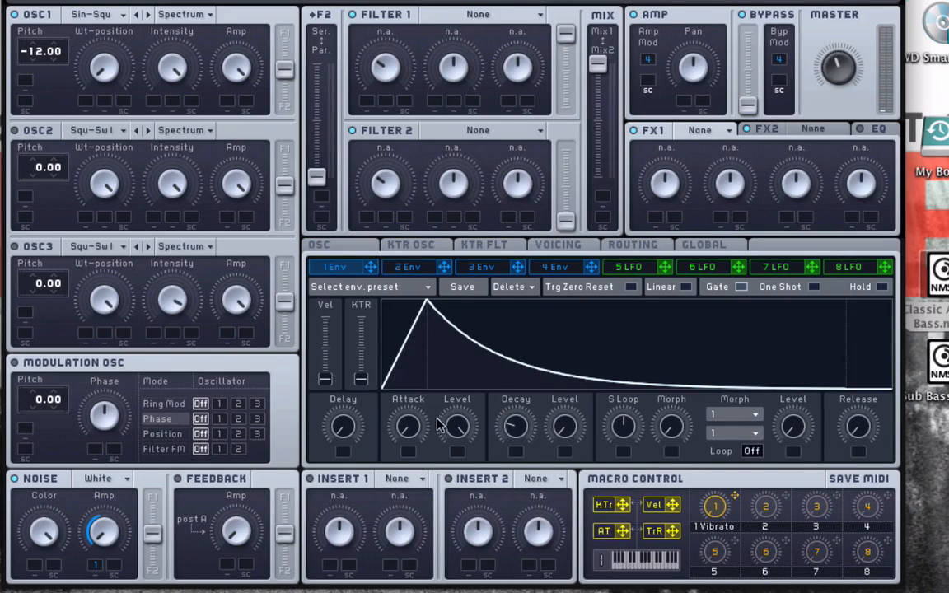
drag(514, 425, 517, 449)
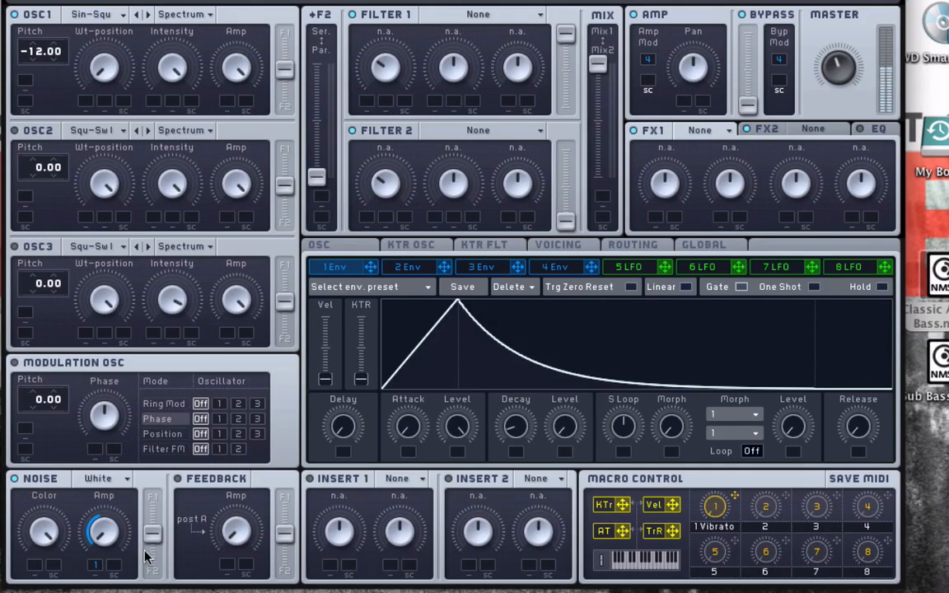
drag(505, 427, 512, 432)
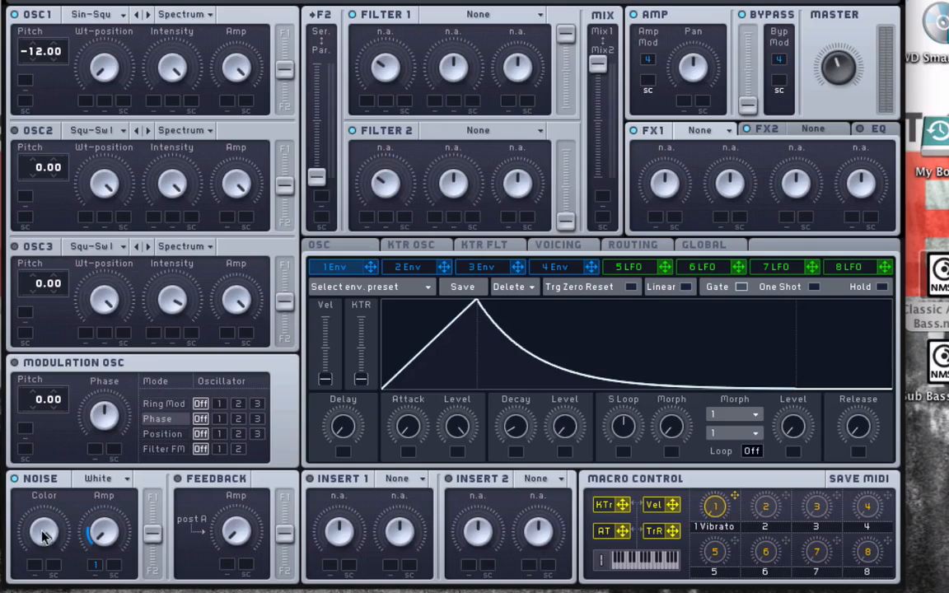
Step: Switch the noise type to Bright Noise and increase envelope 1's modulation amount on the noise amp
click(98, 478)
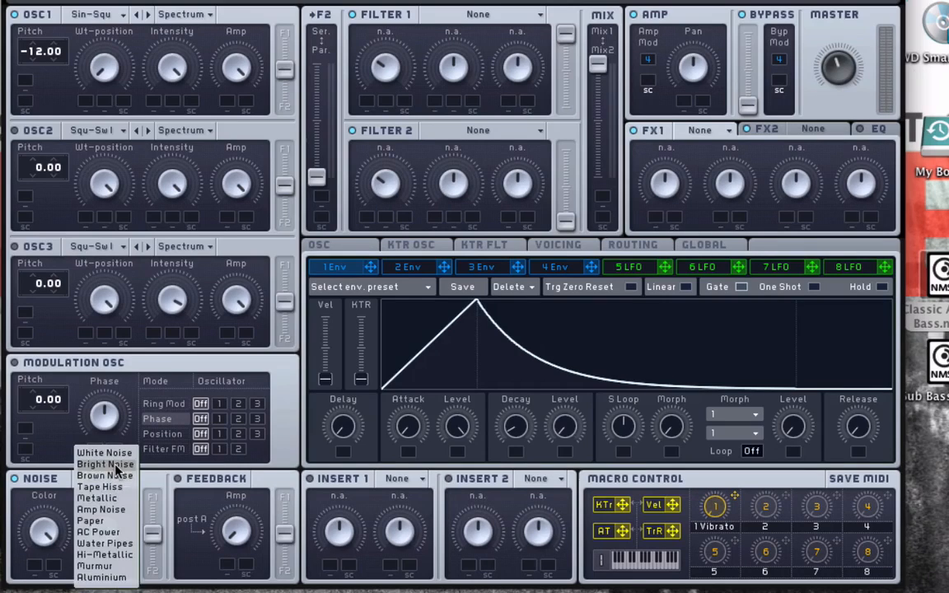
click(105, 465)
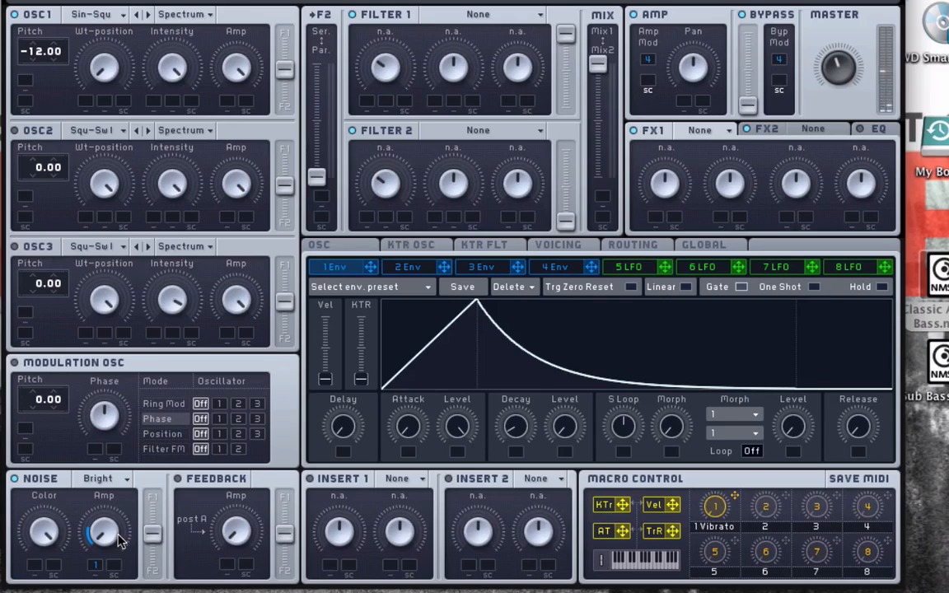
drag(96, 563, 96, 539)
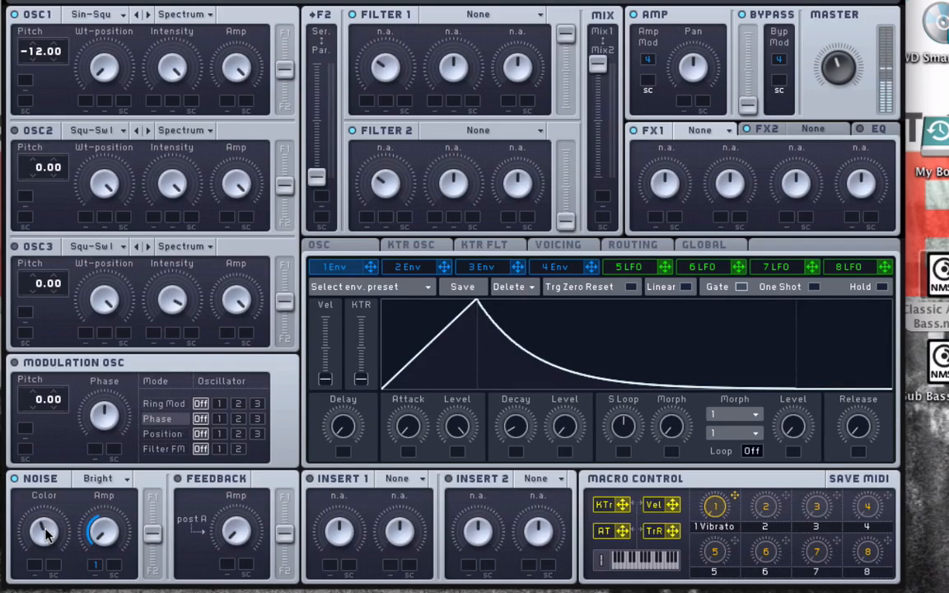
Step: Try the Aluminium noise type and switch back to Bright Noise
click(97, 479)
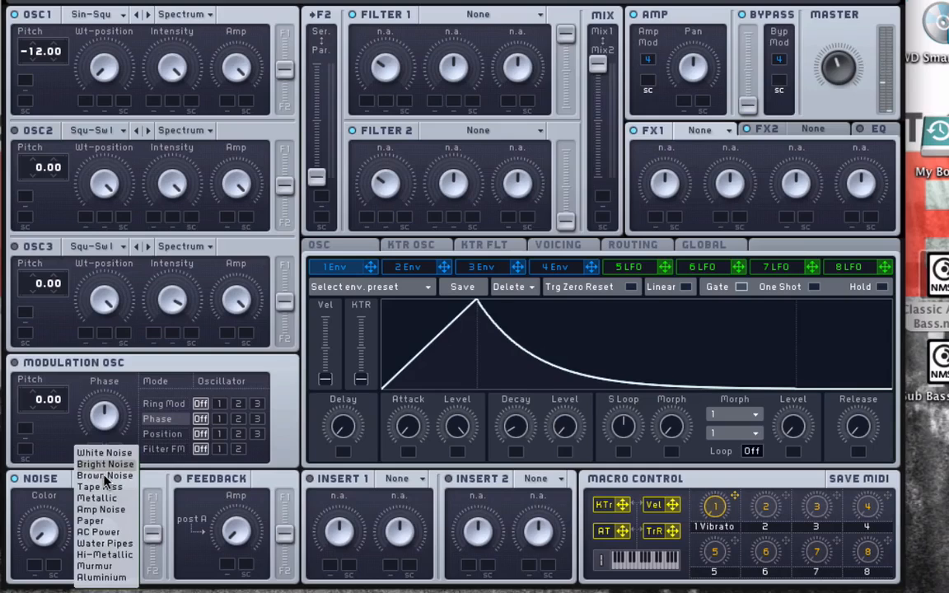
click(103, 578)
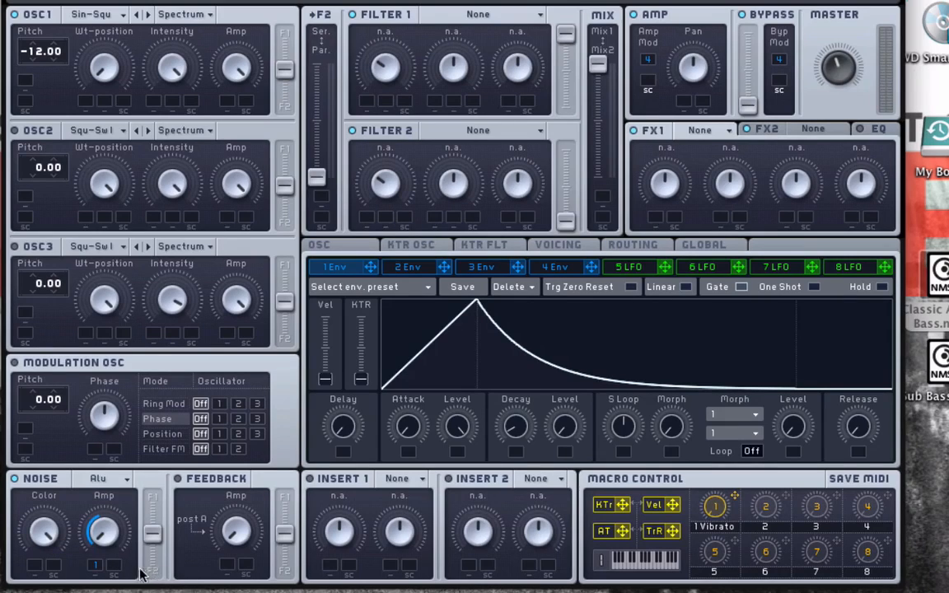
click(101, 480)
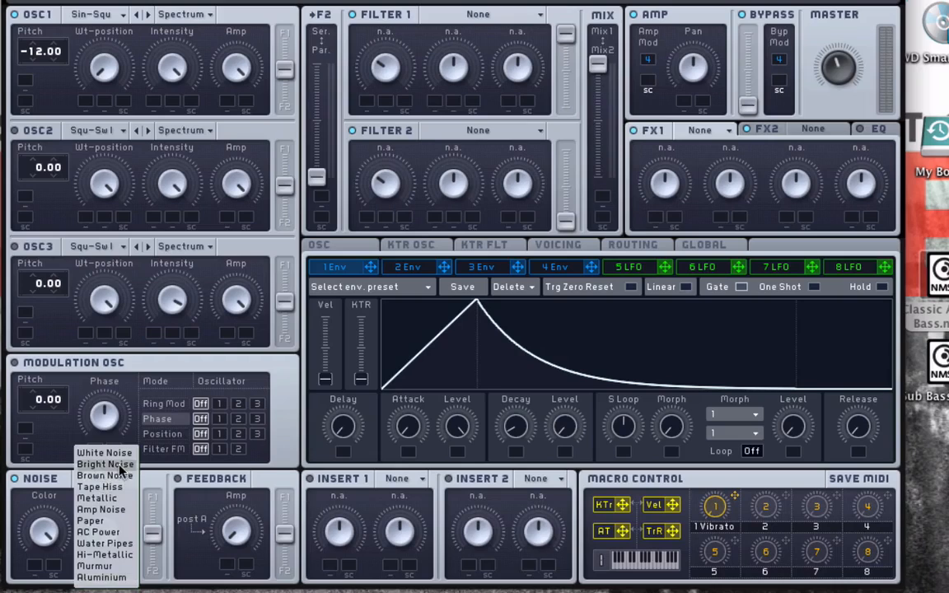
click(107, 465)
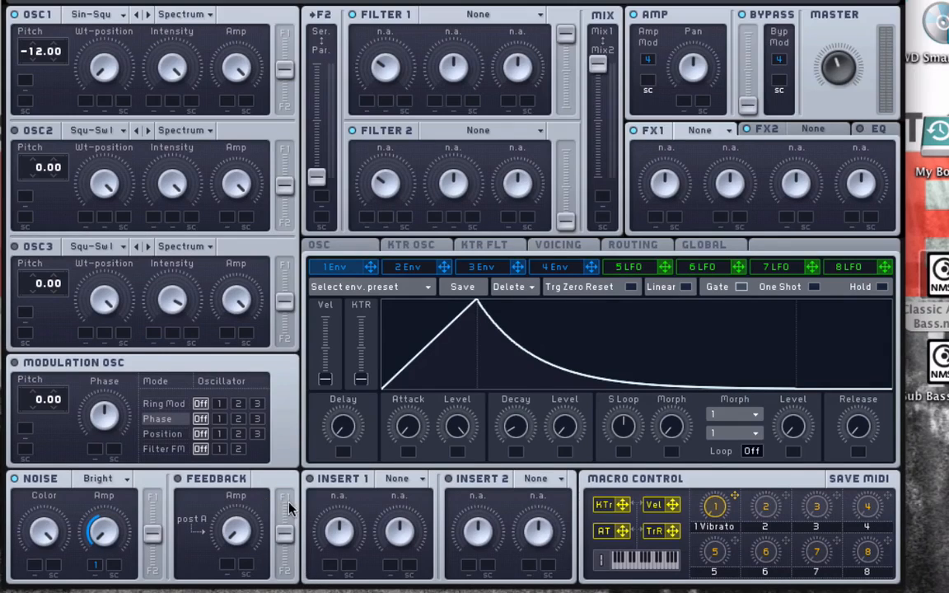
Step: Assign envelope 3 to oscillator 1's pitch with a modulation amount of 12.00
click(408, 267)
click(475, 269)
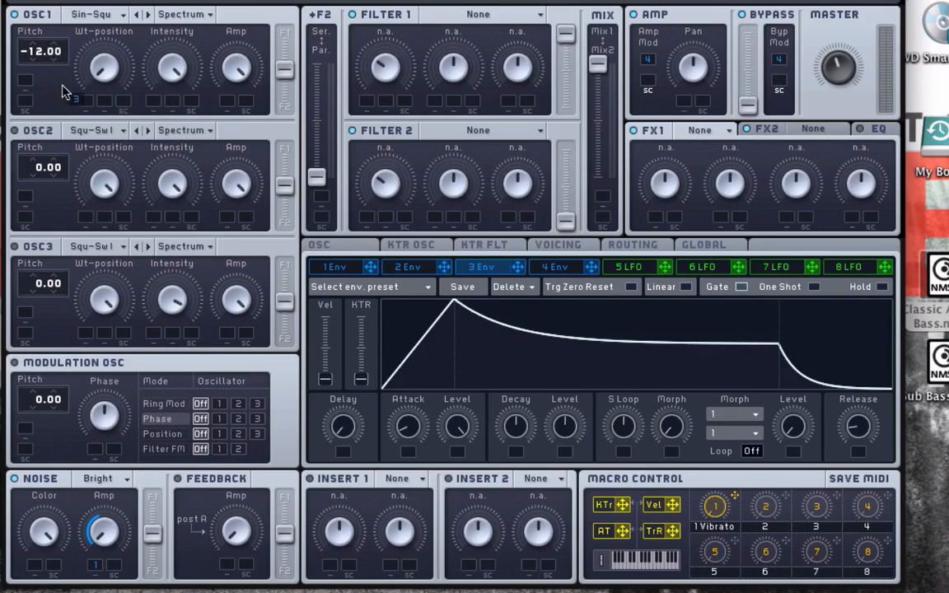
mouse_move(25, 89)
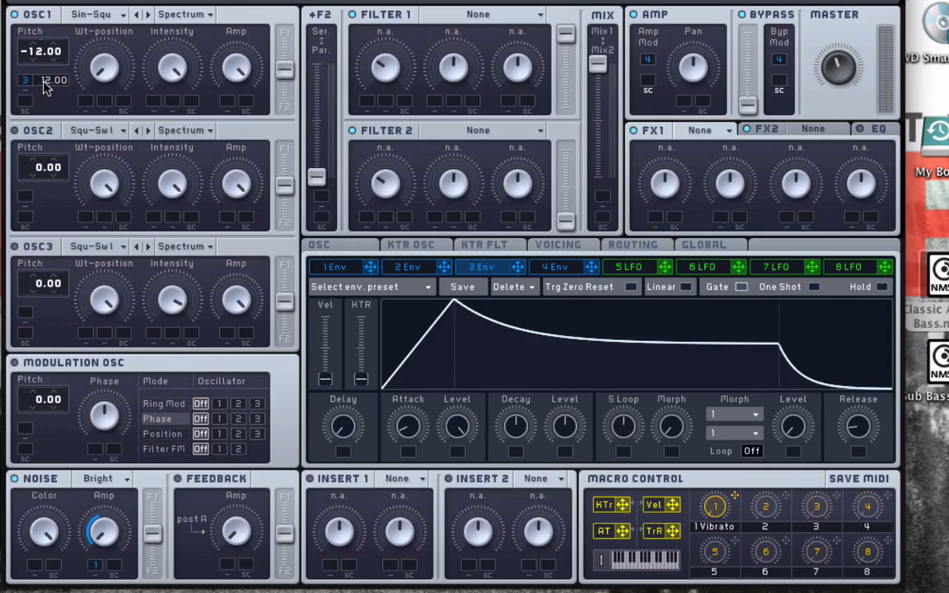
drag(45, 83, 46, 86)
Step: Set envelope 3's attack and decay level to the minimum and switch it to Linear and One Shot
drag(407, 430, 415, 446)
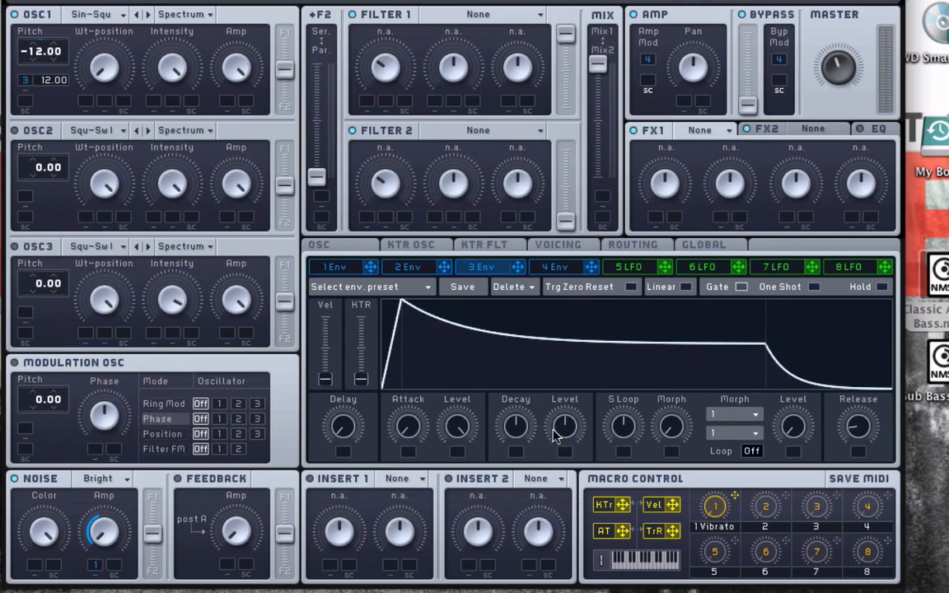
drag(565, 426, 577, 456)
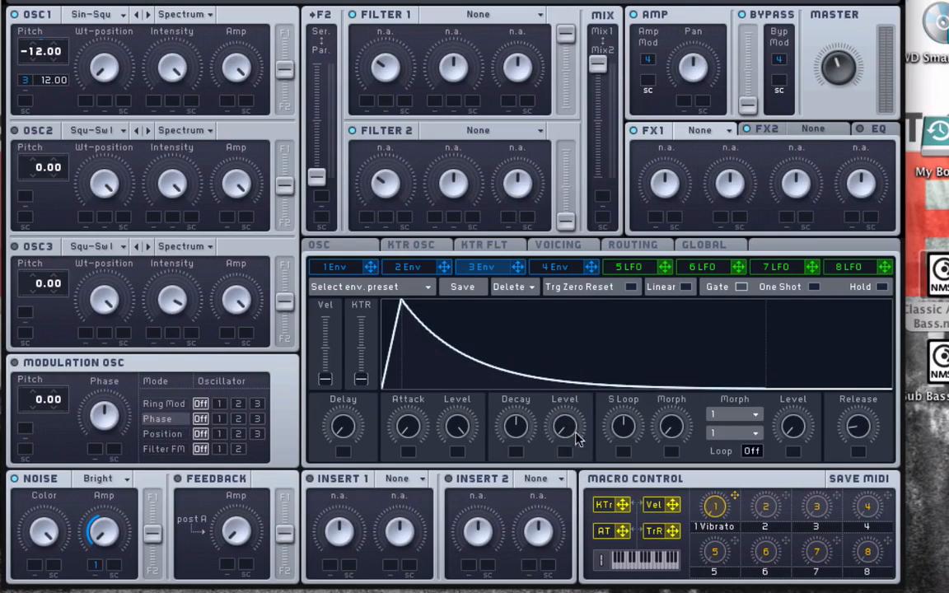
click(685, 287)
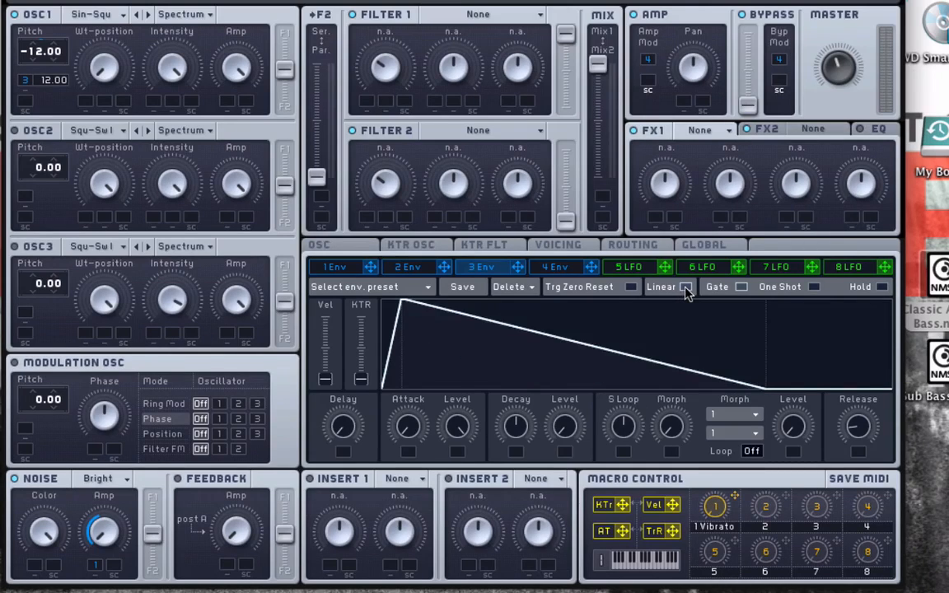
click(815, 287)
Step: Tune envelope 3's decay to slightly below its midpoint and raise its release slightly
drag(507, 437, 516, 426)
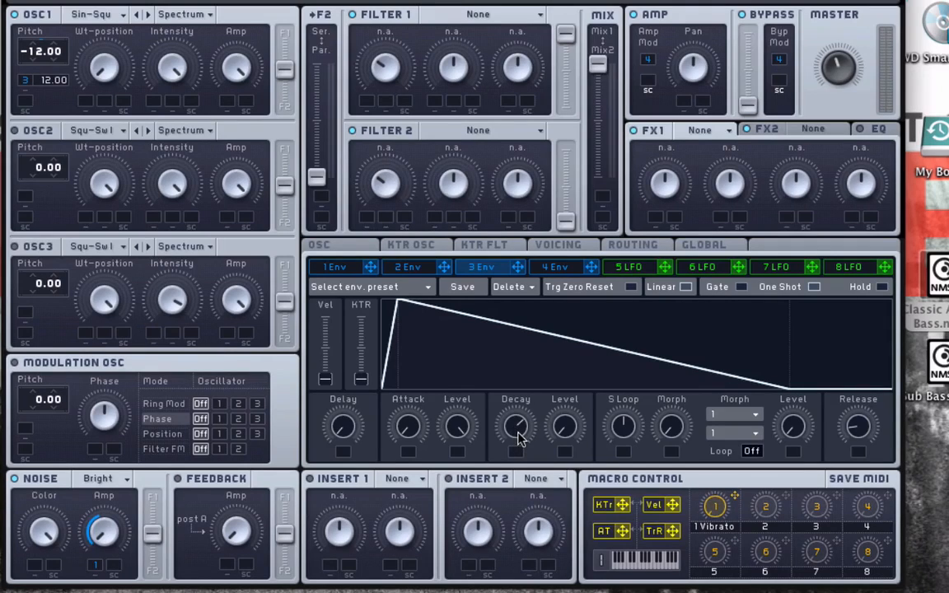
drag(518, 434, 505, 392)
drag(856, 427, 855, 418)
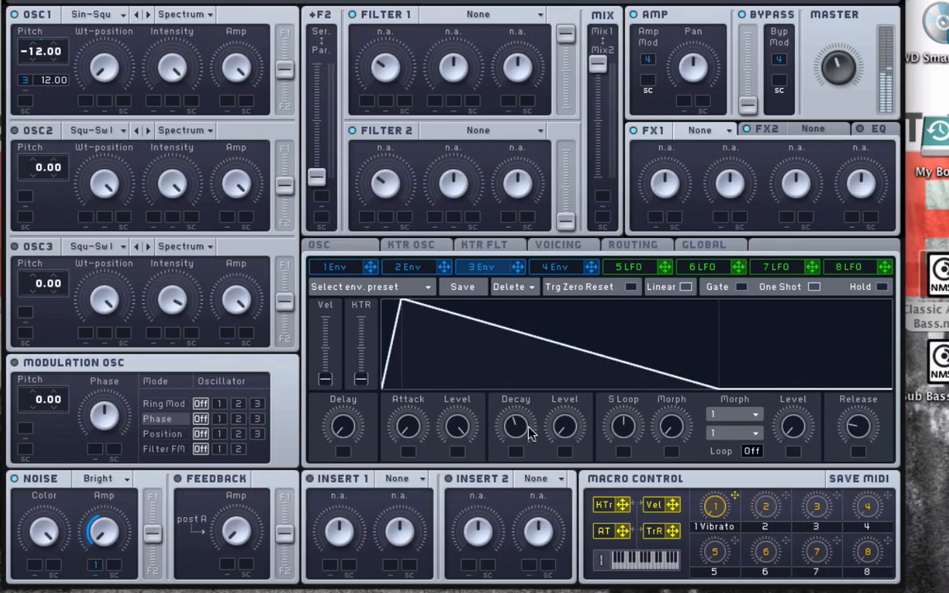
mouse_move(520, 426)
mouse_down()
mouse_move(519, 441)
mouse_move(516, 424)
mouse_up()
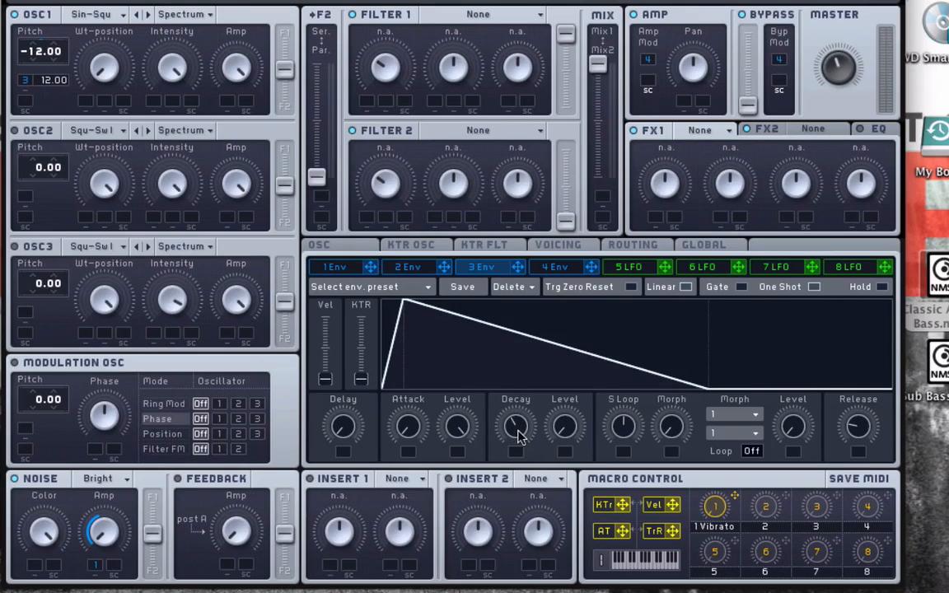
drag(517, 422, 474, 387)
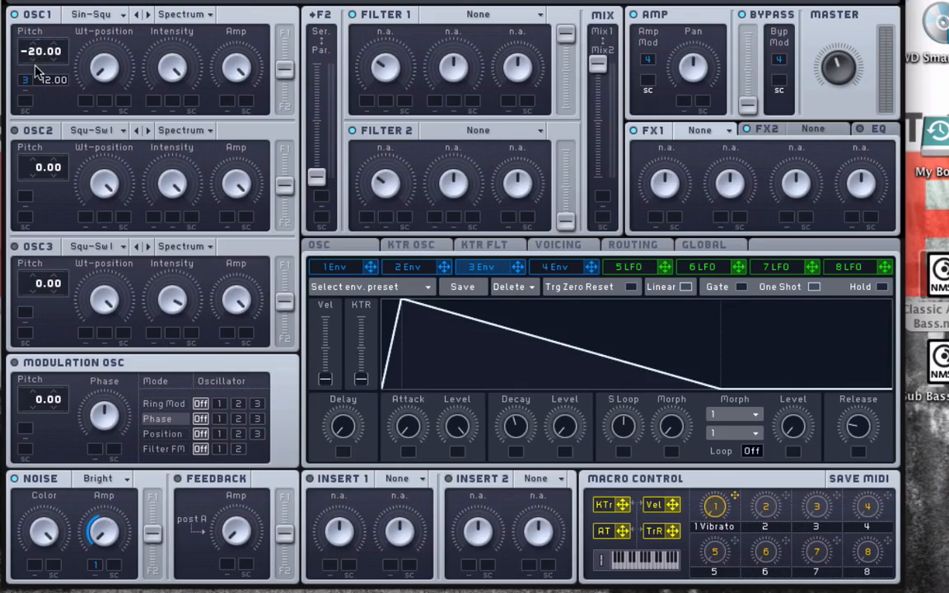
Step: Lower oscillator 1's pitch to -24.00
drag(35, 68, 34, 72)
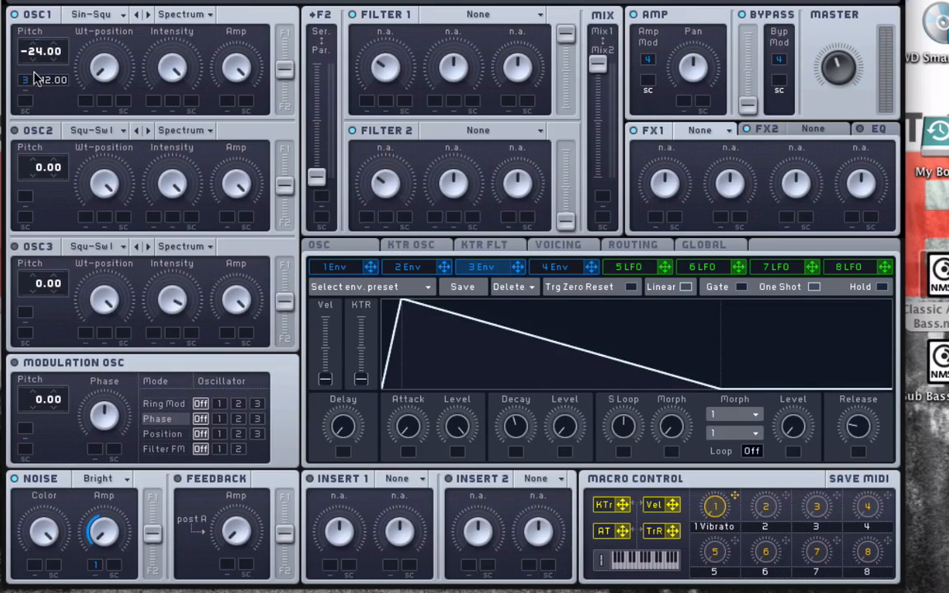